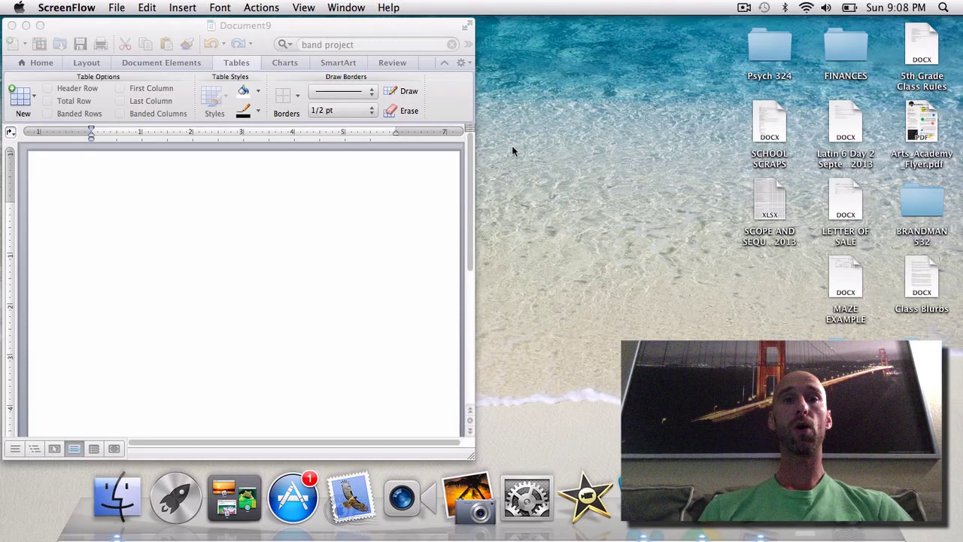
Activate the blank Document9 window and expand it to full screen.
{"action": "left_click", "coordinate": [419, 183]}
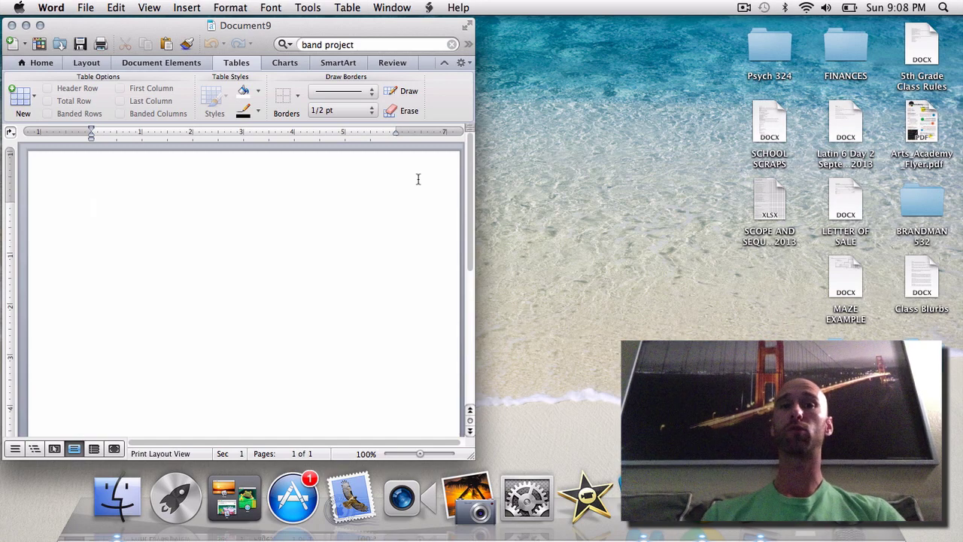
{"action": "left_click", "coordinate": [465, 28]}
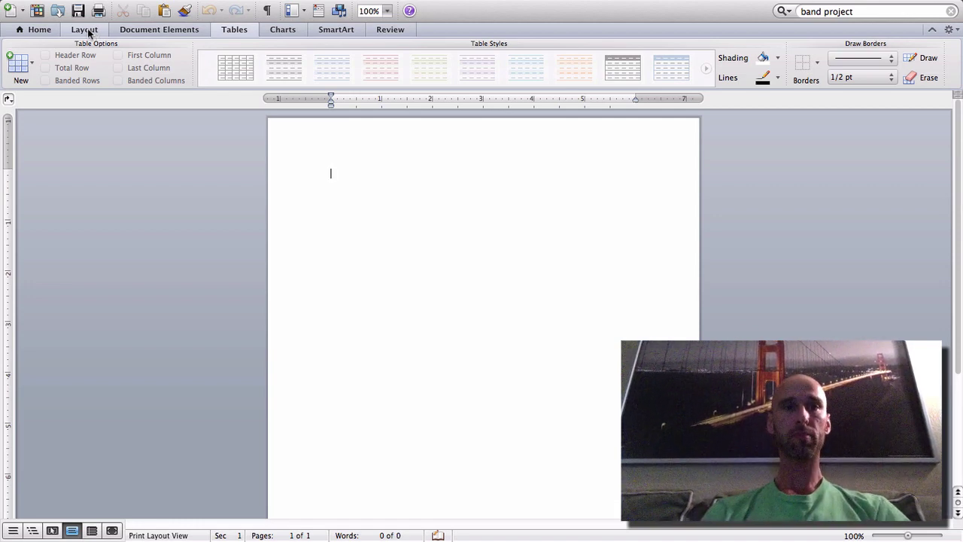
Set the page orientation to Landscape from the Layout tab.
{"action": "left_click", "coordinate": [96, 31]}
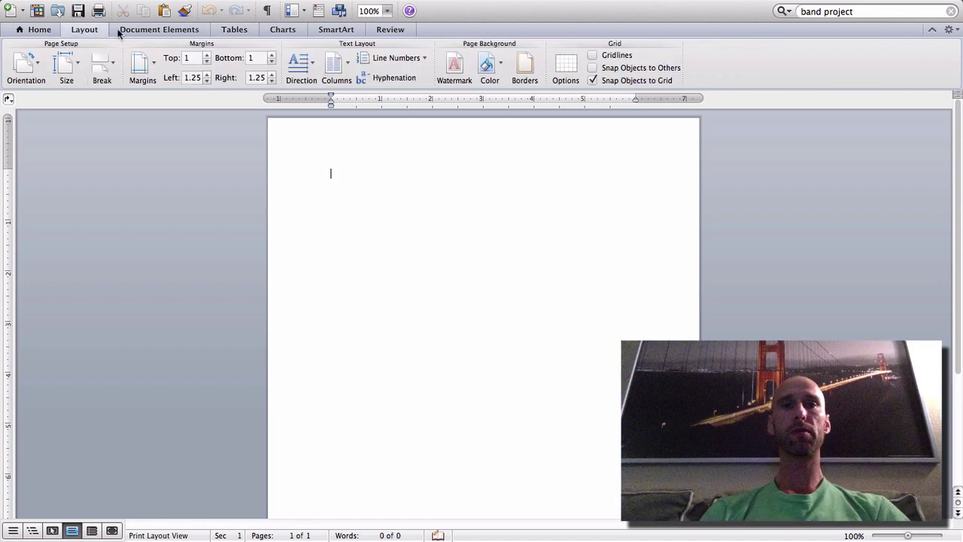
{"action": "left_click", "coordinate": [36, 58]}
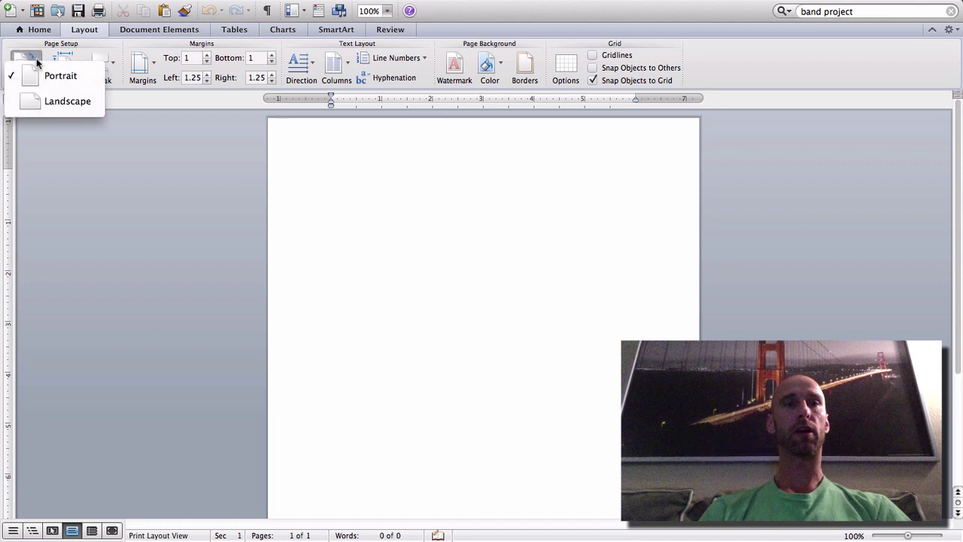
{"action": "left_click", "coordinate": [36, 109]}
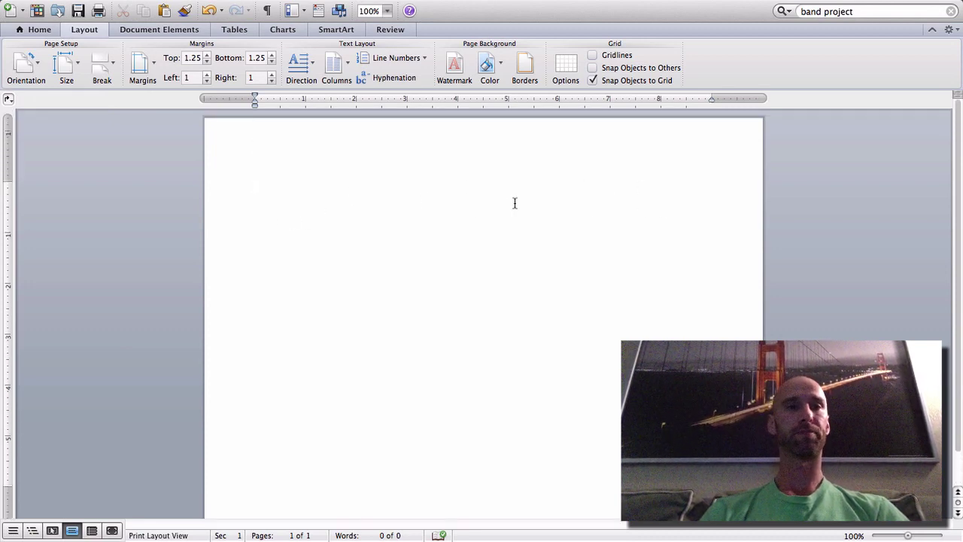
Insert a new table with 14 columns and 14 rows via Insert Table.
{"action": "left_click", "coordinate": [224, 30]}
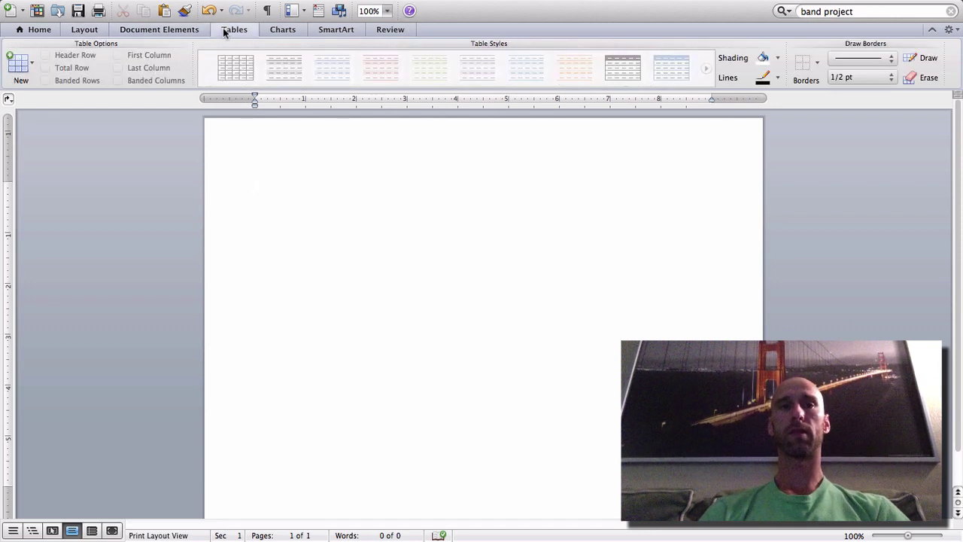
{"action": "left_click", "coordinate": [33, 61]}
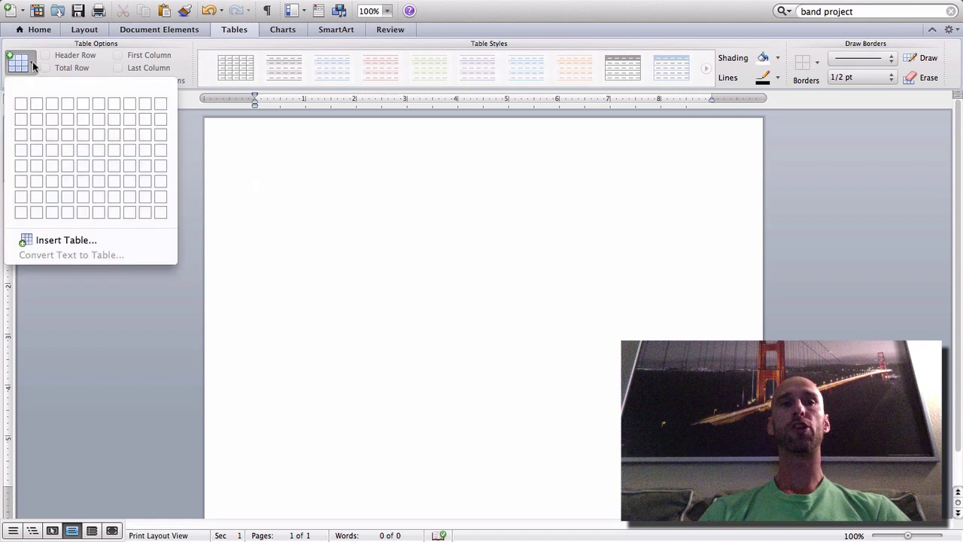
{"action": "left_click", "coordinate": [54, 239]}
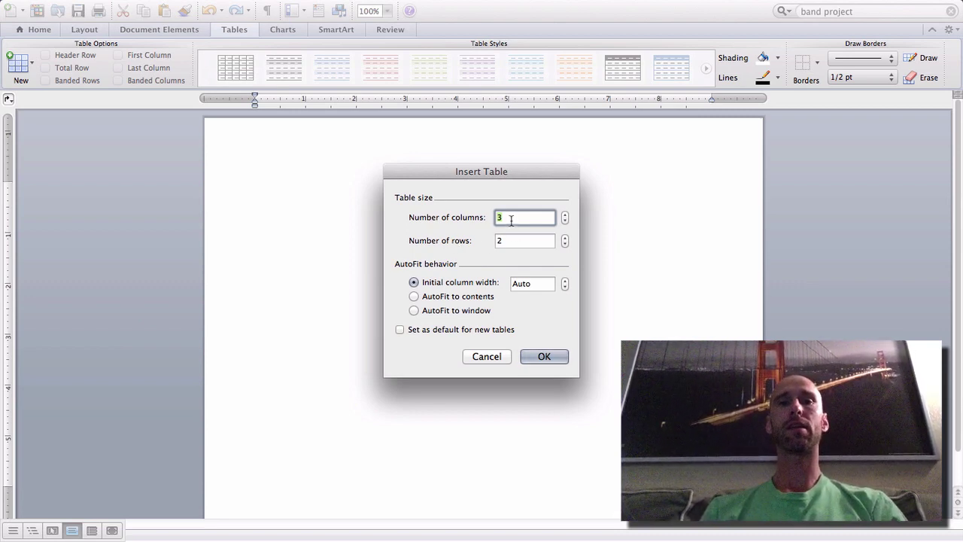
{"action": "type", "text": "14"}
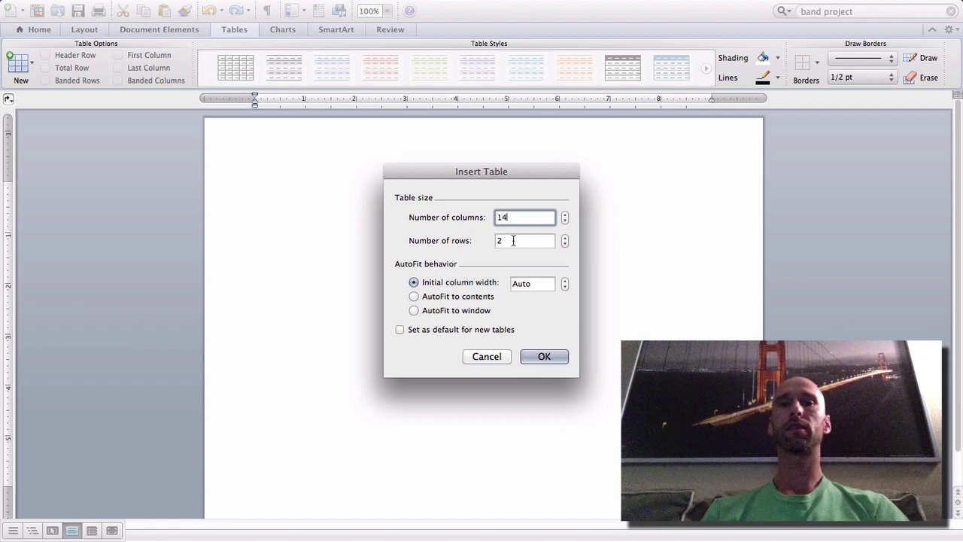
{"action": "left_click", "coordinate": [513, 242]}
{"action": "type", "text": "14"}
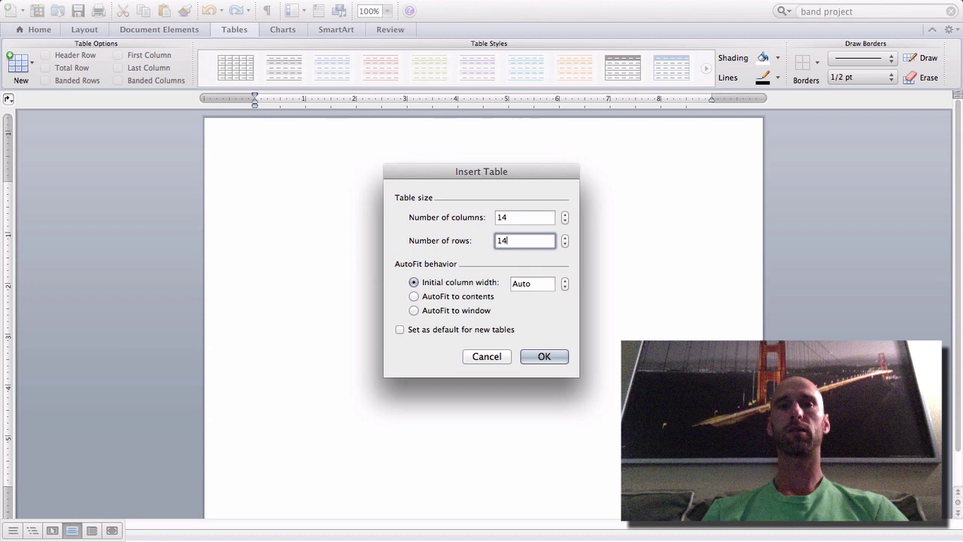
{"action": "left_click", "coordinate": [543, 358]}
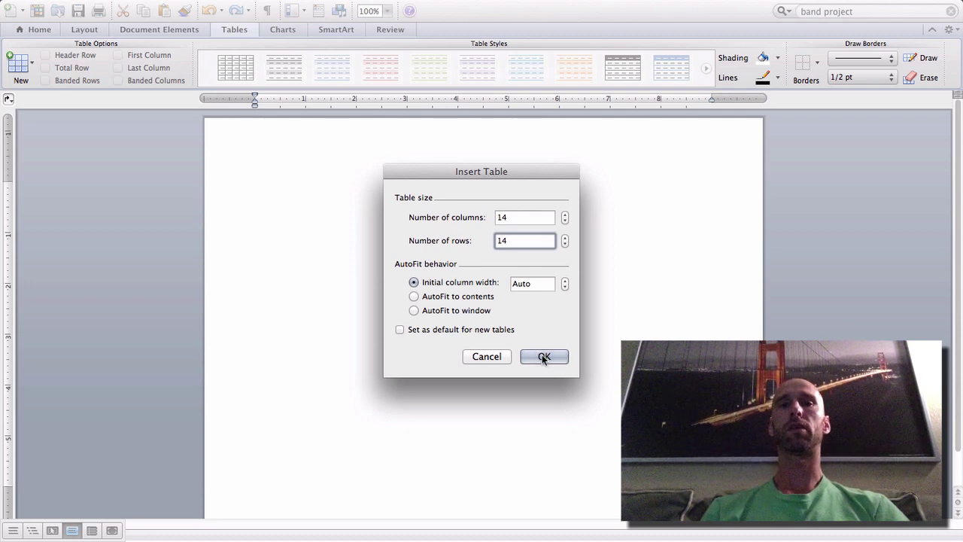
{"action": "left_click", "coordinate": [543, 358]}
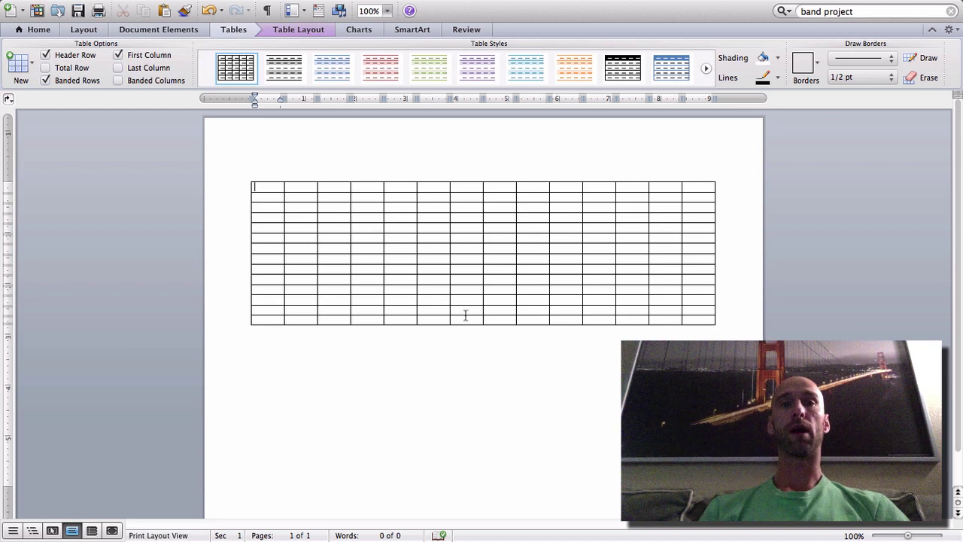
{"action": "mouse_move", "coordinate": [276, 189]}
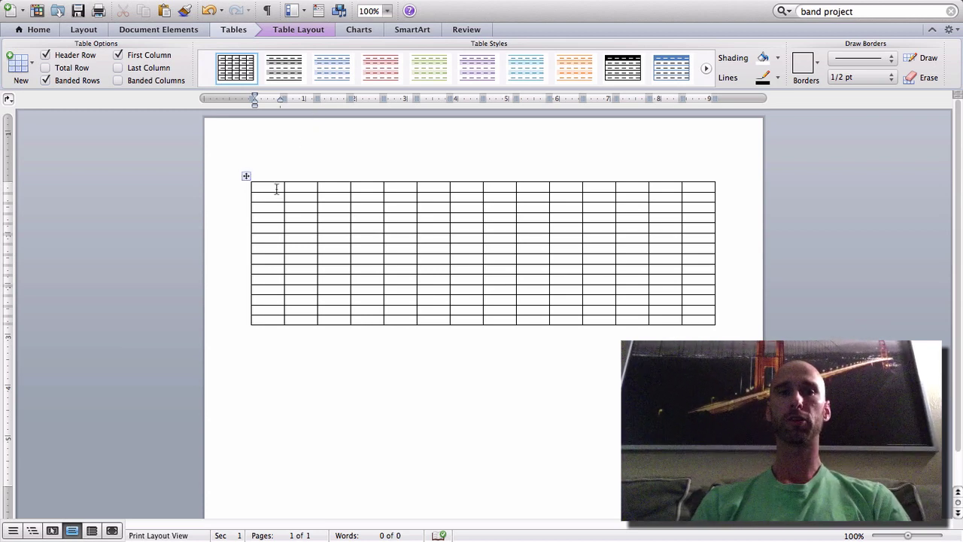
Type 'START' in the top-left table cell.
{"action": "type", "text": "STA"}
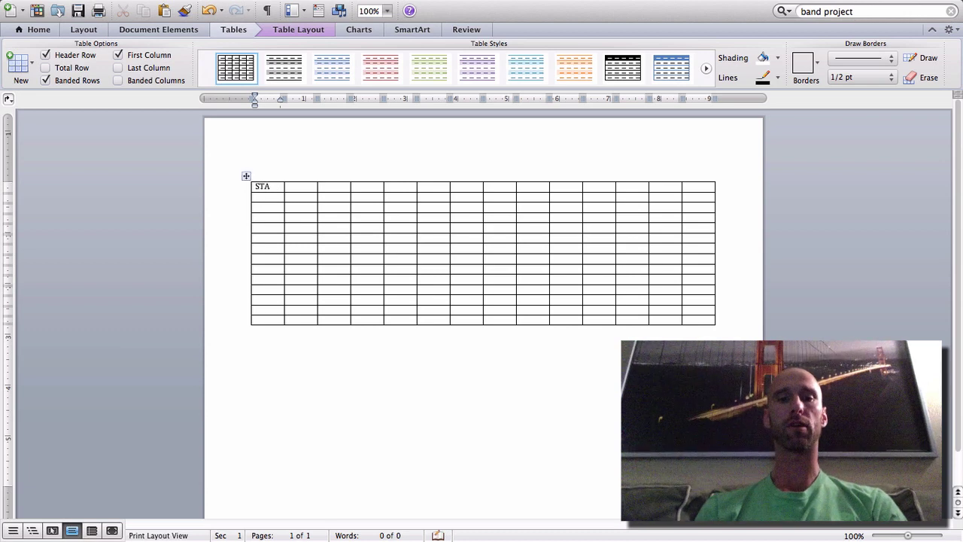
{"action": "type", "text": "RT"}
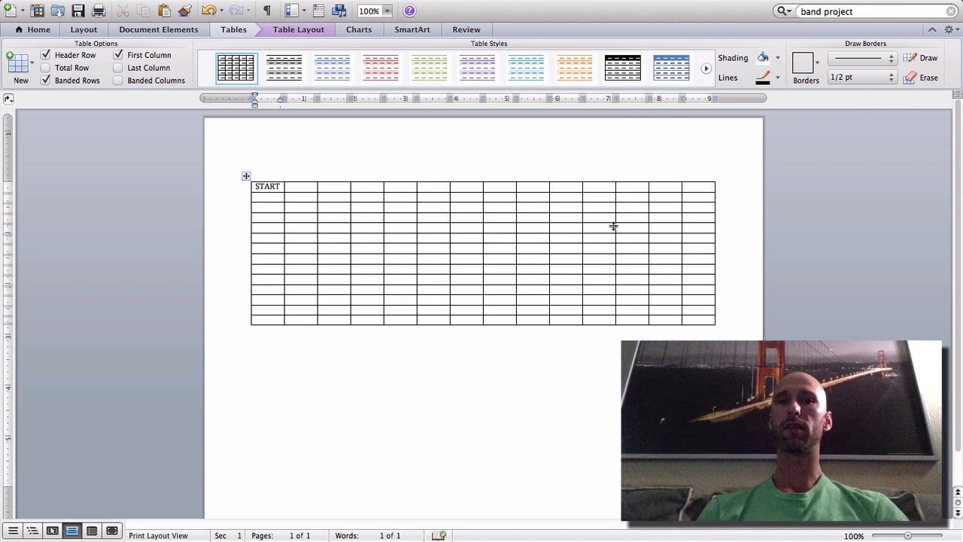
{"action": "left_click", "coordinate": [587, 227]}
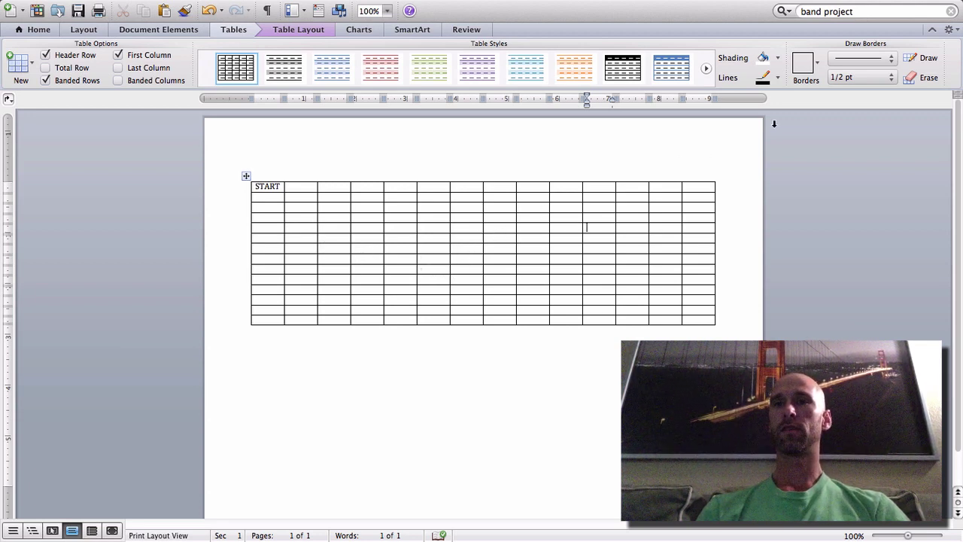
Use the Erase tool to remove the borders below and beside the START cell.
{"action": "left_click", "coordinate": [921, 80]}
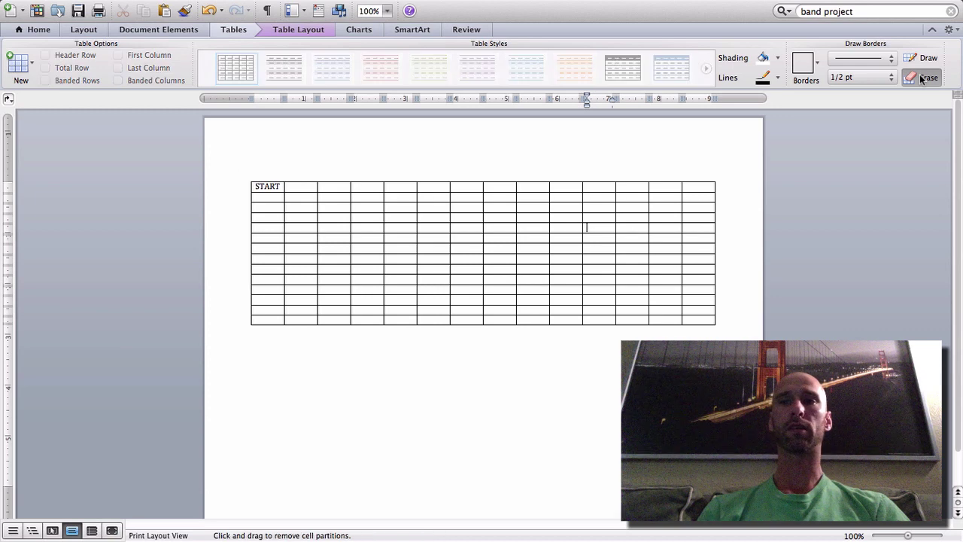
{"action": "left_click", "coordinate": [277, 189]}
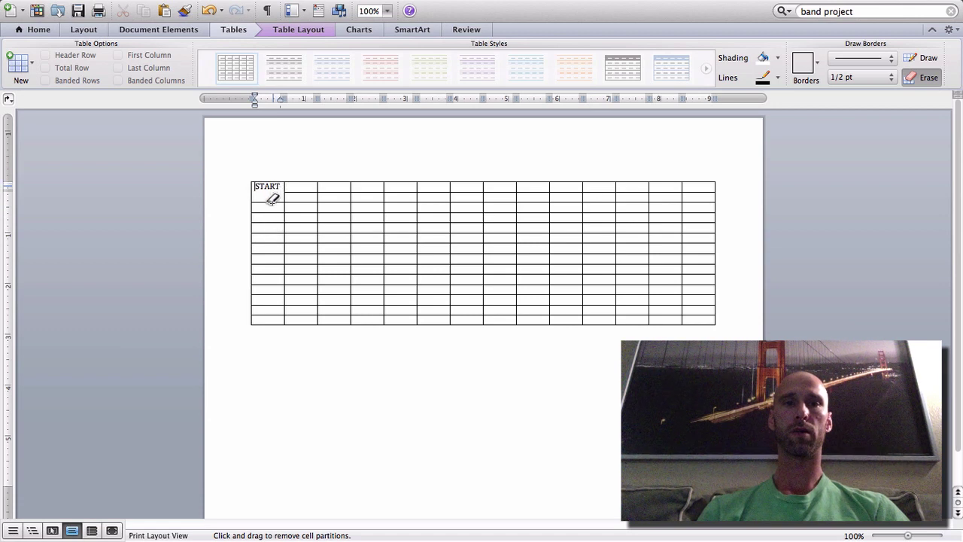
{"action": "left_click", "coordinate": [271, 202]}
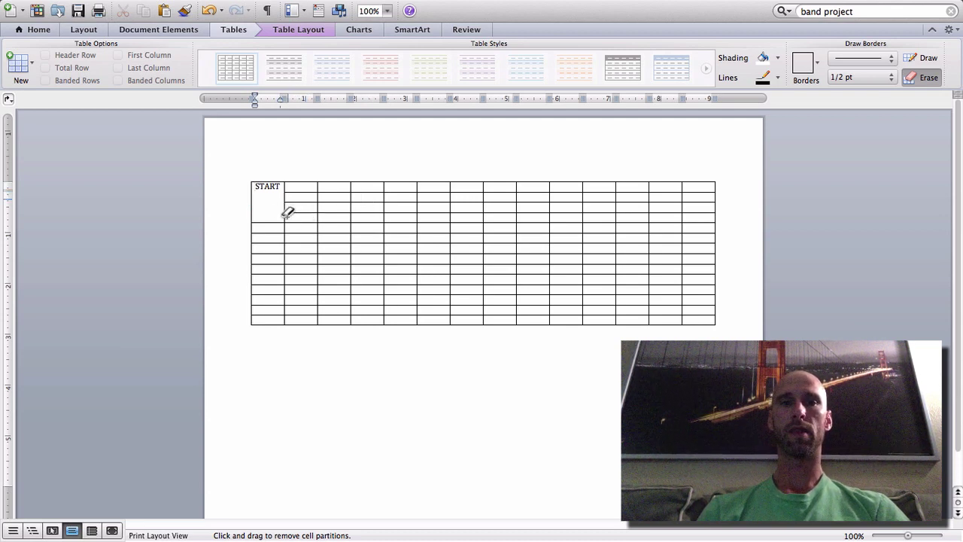
{"action": "left_click_drag", "start_coordinate": [287, 214], "coordinate": [321, 210]}
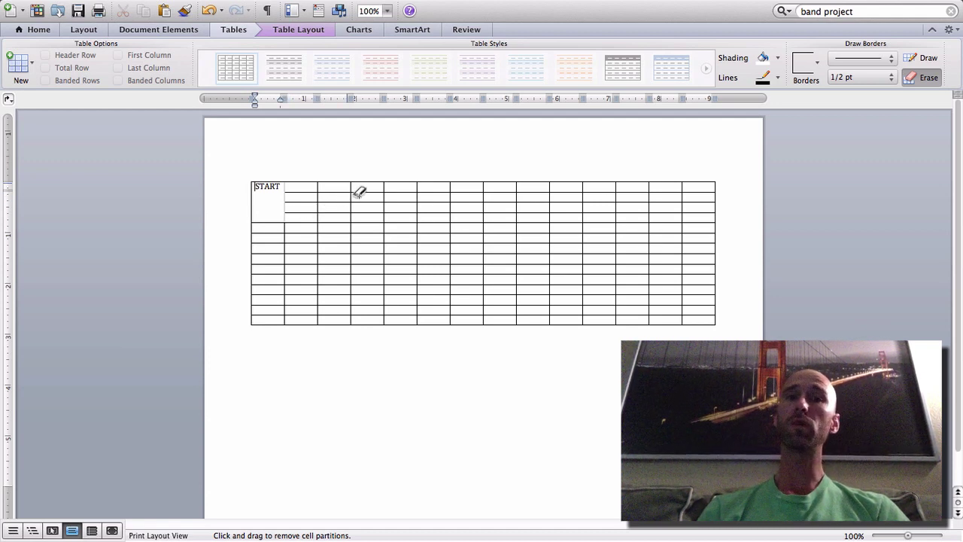
Apply All Borders to the second-column cells next to START.
{"action": "left_click", "coordinate": [927, 81]}
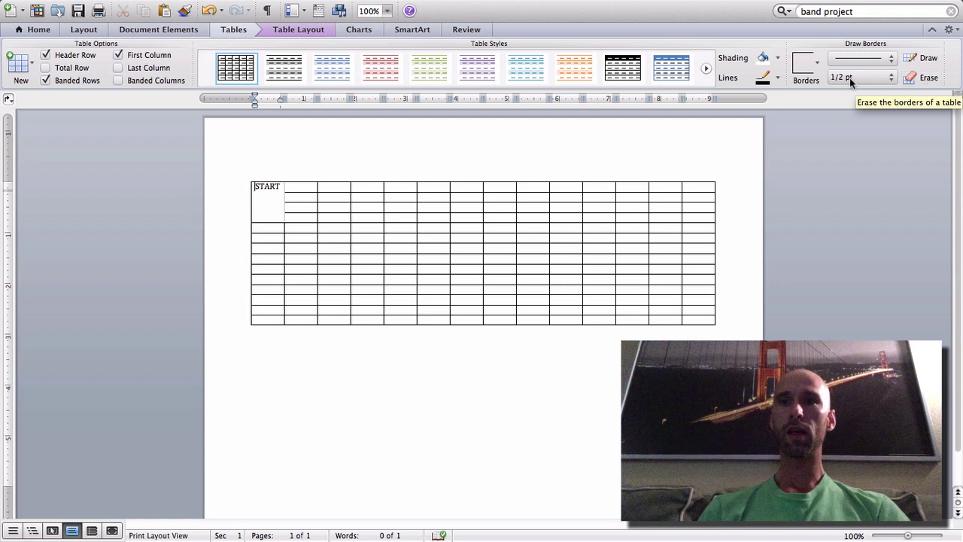
{"action": "mouse_move", "coordinate": [296, 190]}
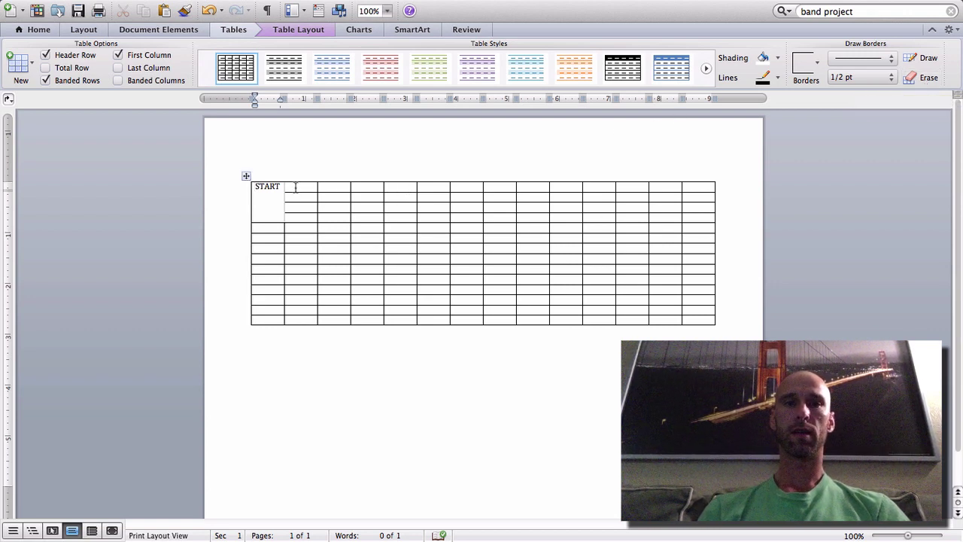
{"action": "left_click_drag", "start_coordinate": [293, 187], "coordinate": [311, 204]}
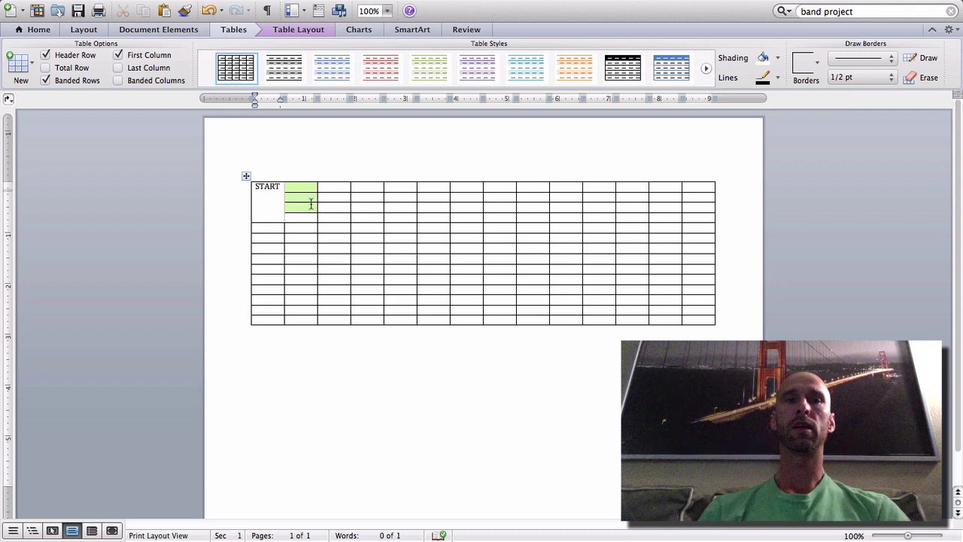
{"action": "left_click_drag", "start_coordinate": [310, 204], "coordinate": [312, 203]}
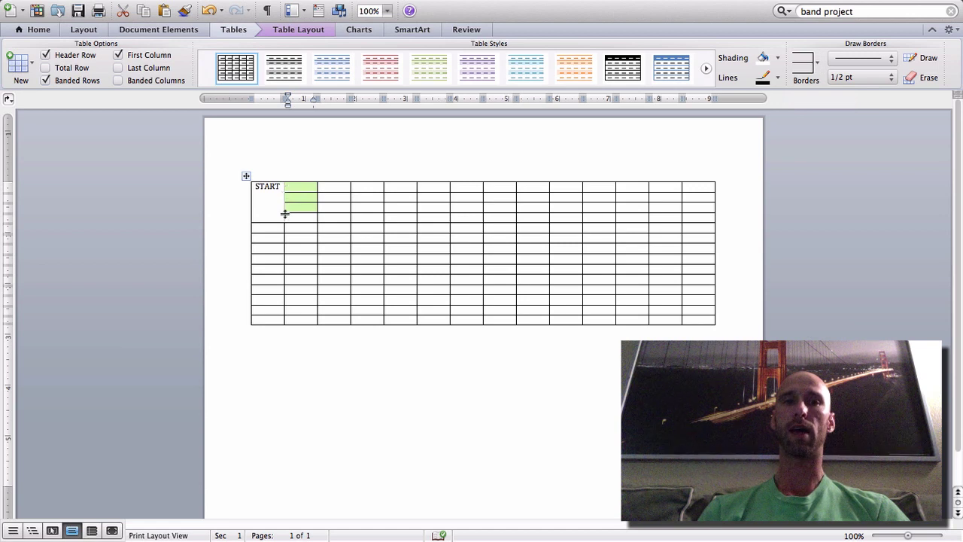
{"action": "left_click", "coordinate": [816, 68]}
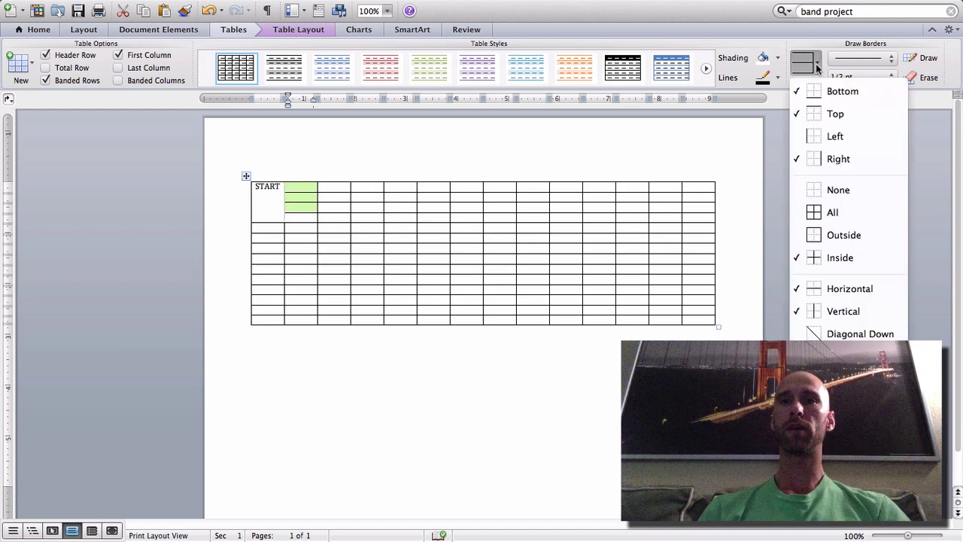
{"action": "left_click", "coordinate": [838, 213]}
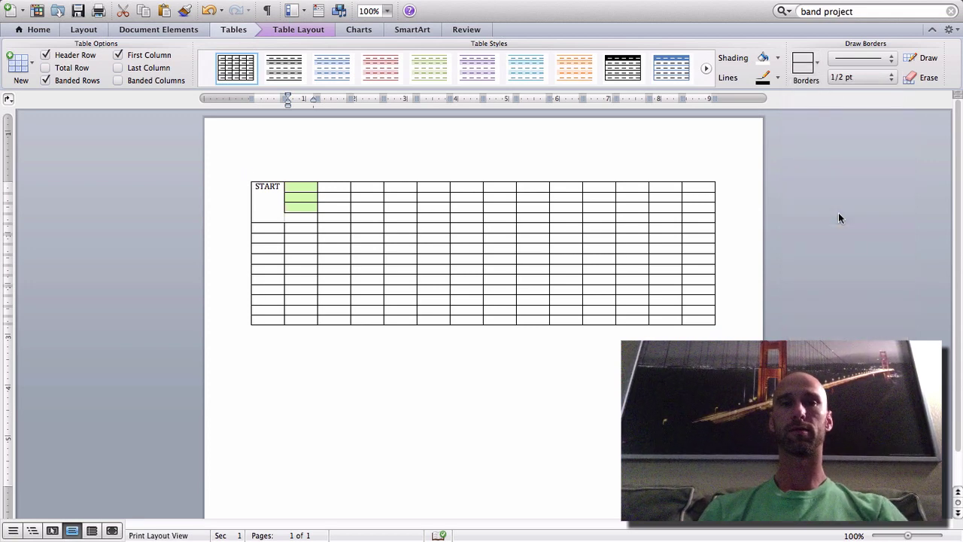
{"action": "left_click", "coordinate": [363, 267]}
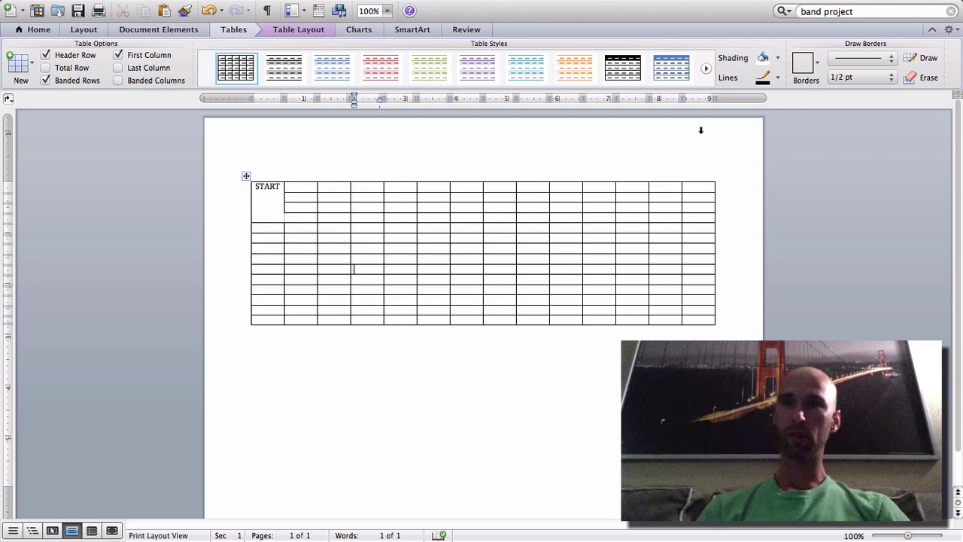
Erase the second-column borders below START and a vertical border to turn the path.
{"action": "left_click", "coordinate": [916, 77]}
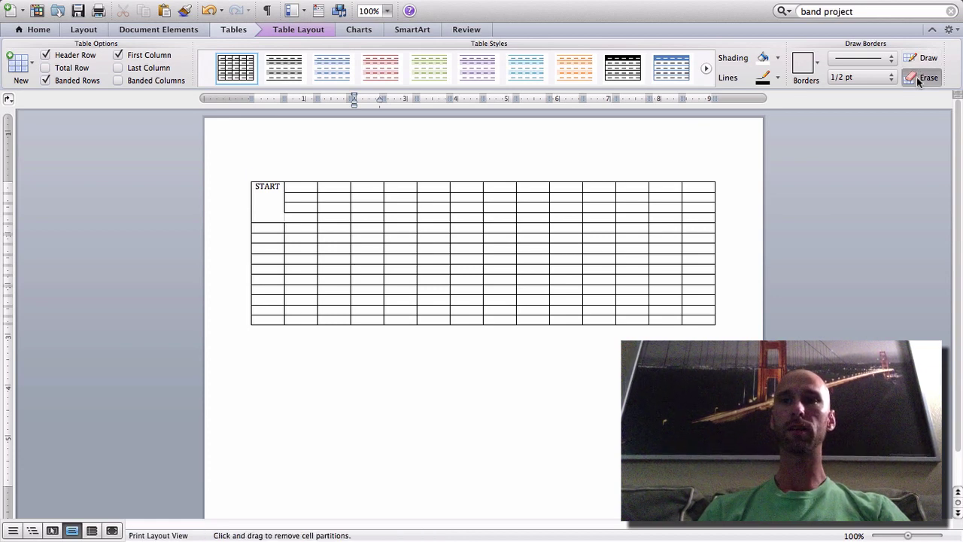
{"action": "left_click", "coordinate": [300, 220]}
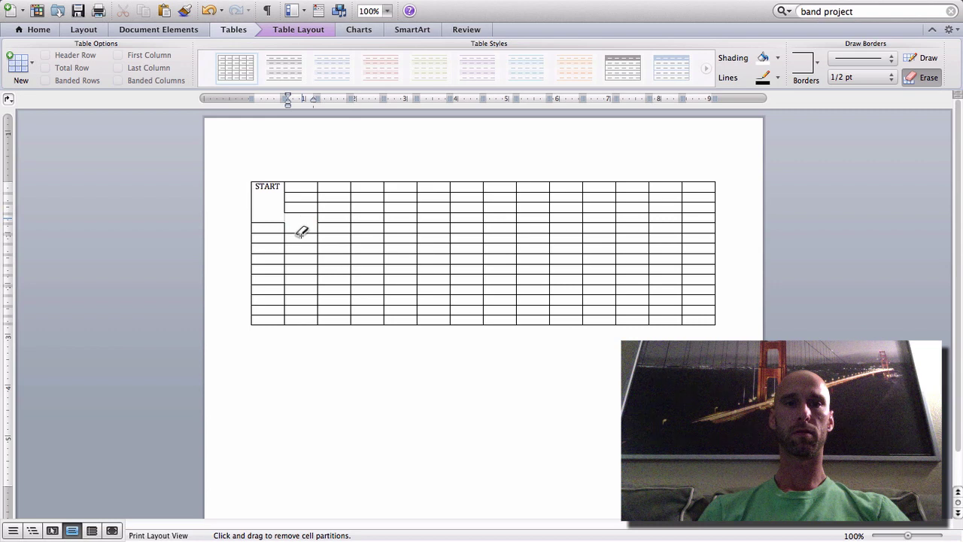
{"action": "left_click", "coordinate": [301, 242]}
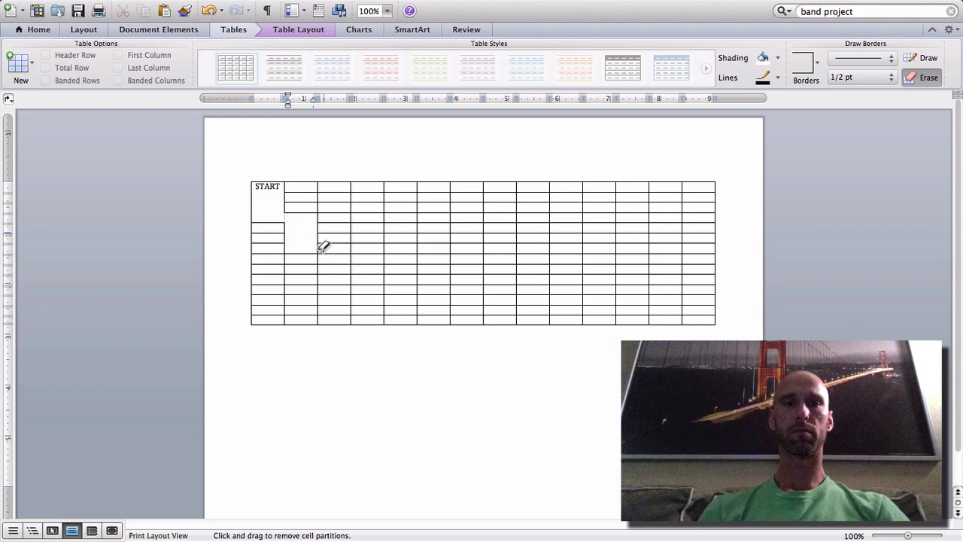
{"action": "left_click", "coordinate": [321, 250]}
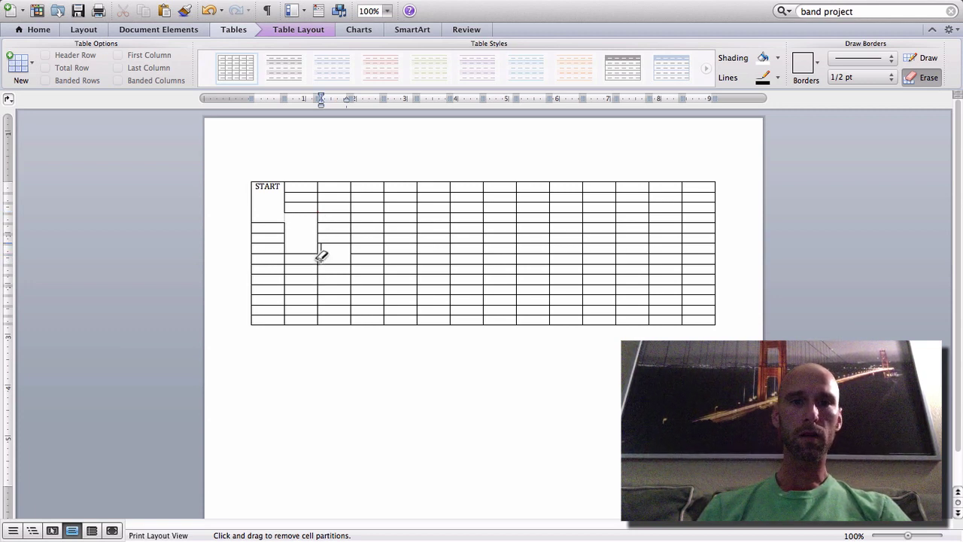
{"action": "left_click_drag", "start_coordinate": [319, 253], "coordinate": [321, 254]}
{"action": "left_click", "coordinate": [318, 242]}
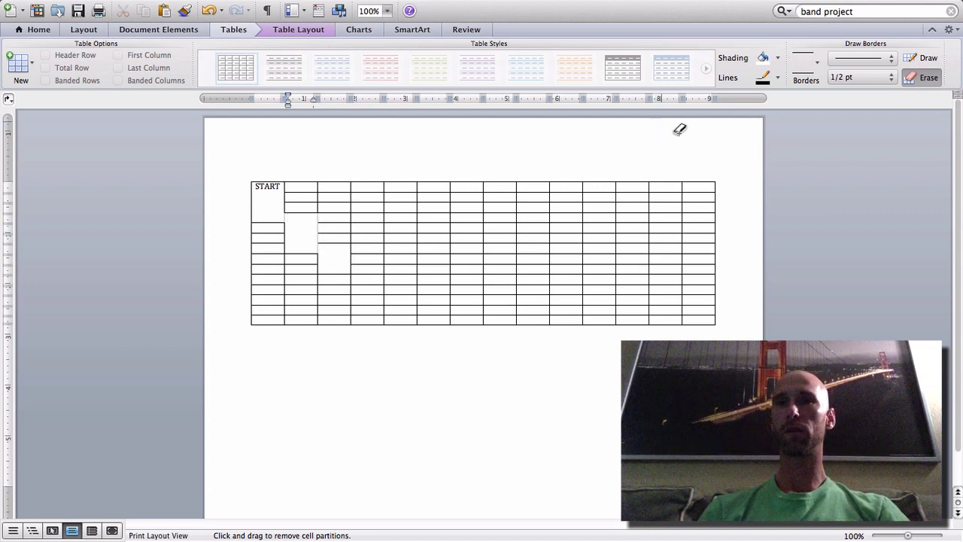
Apply All Borders to the third-column cells alongside the pathway.
{"action": "left_click", "coordinate": [915, 79]}
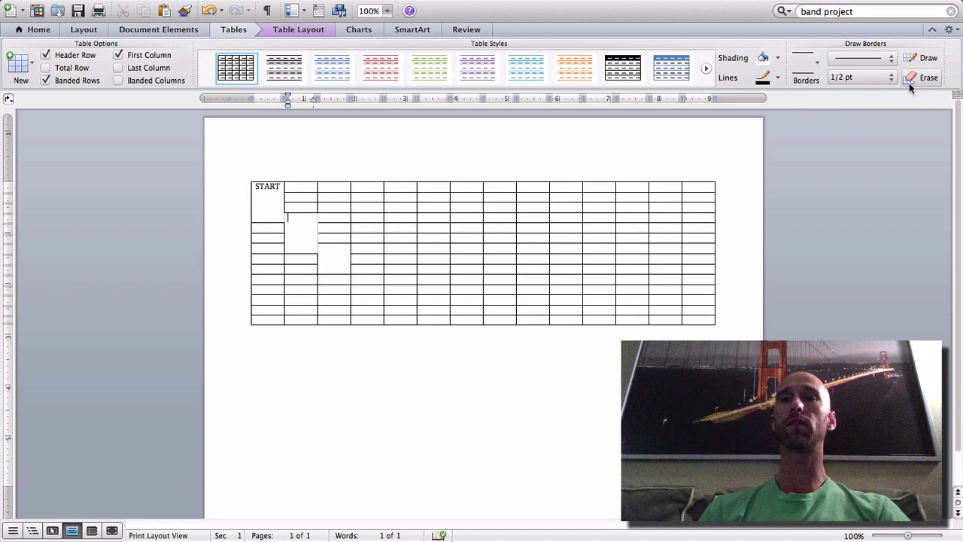
{"action": "mouse_move", "coordinate": [322, 217]}
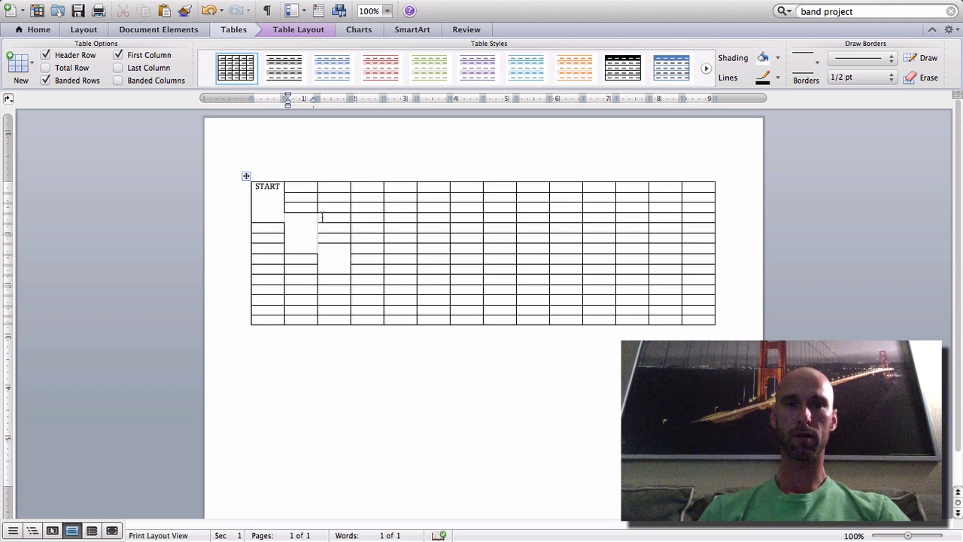
{"action": "left_click_drag", "start_coordinate": [322, 217], "coordinate": [336, 232]}
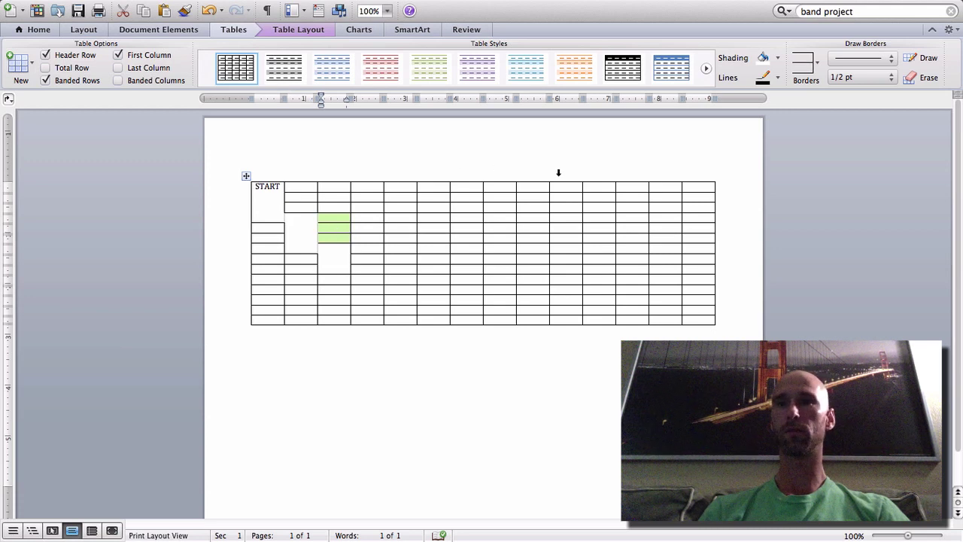
{"action": "left_click", "coordinate": [818, 67]}
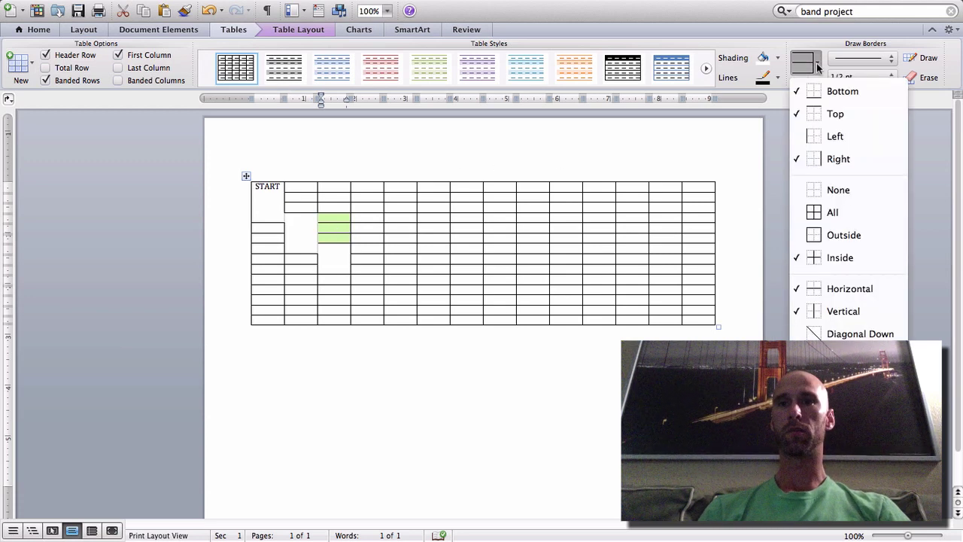
{"action": "left_click", "coordinate": [823, 212]}
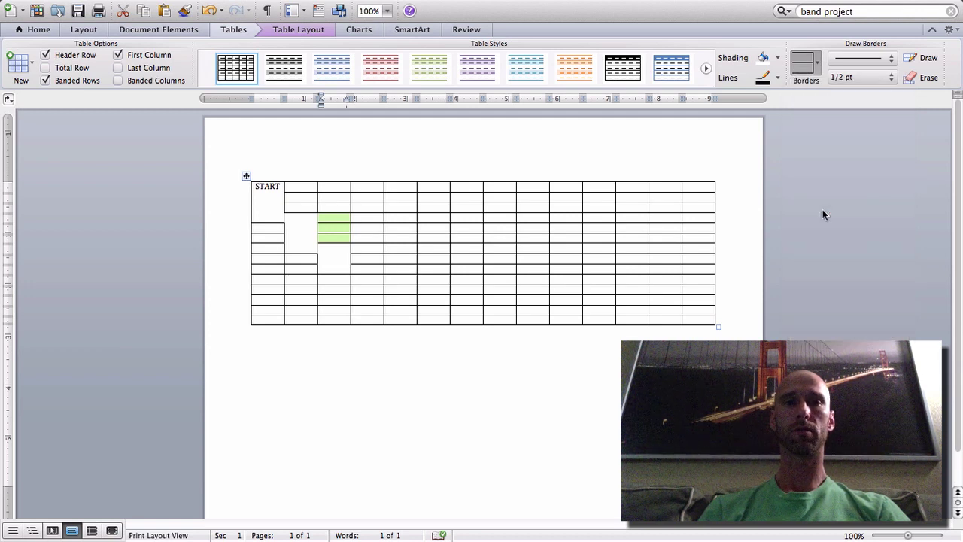
{"action": "left_click", "coordinate": [406, 267]}
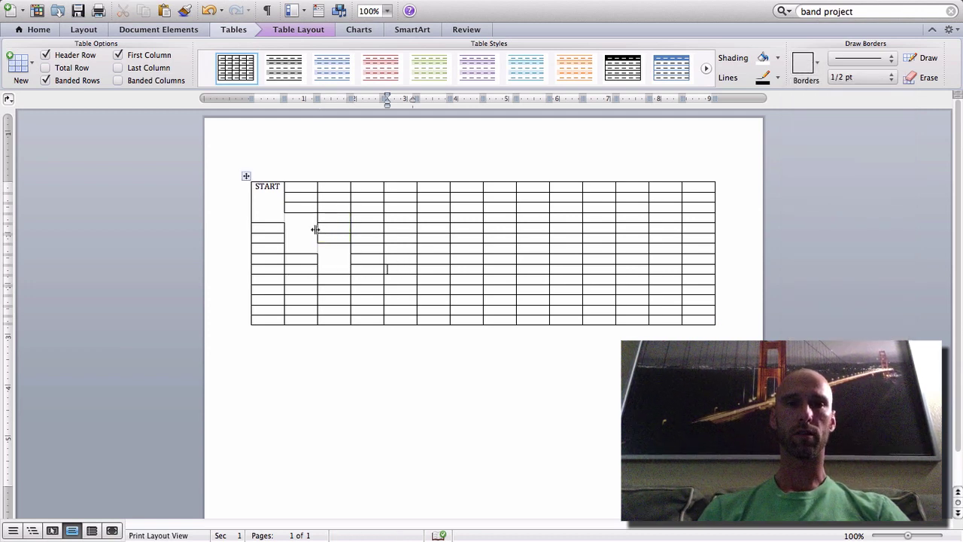